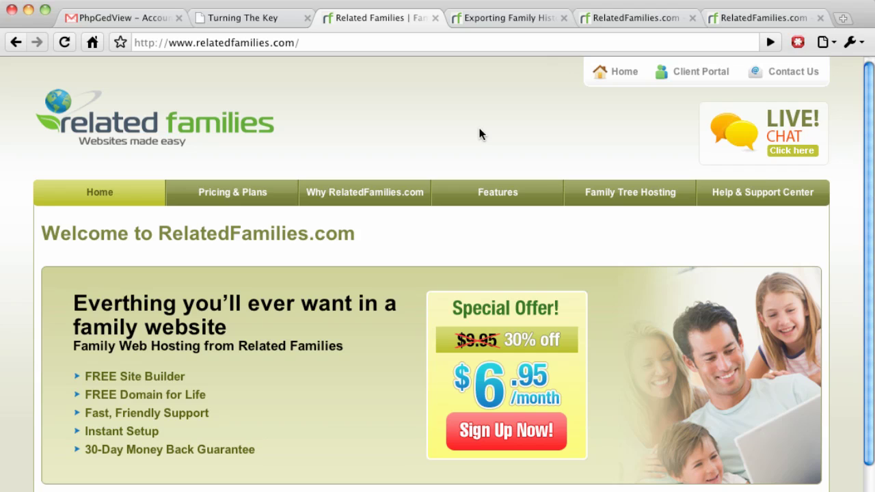
Load RelatedFamilies.com's export-gedcom page by appending export-gedcom to the address.
left_click(416, 43)
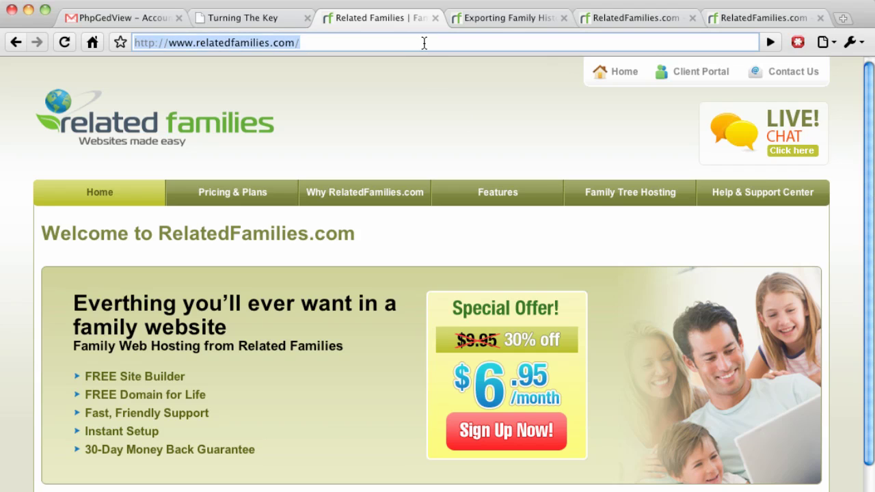
left_click(424, 43)
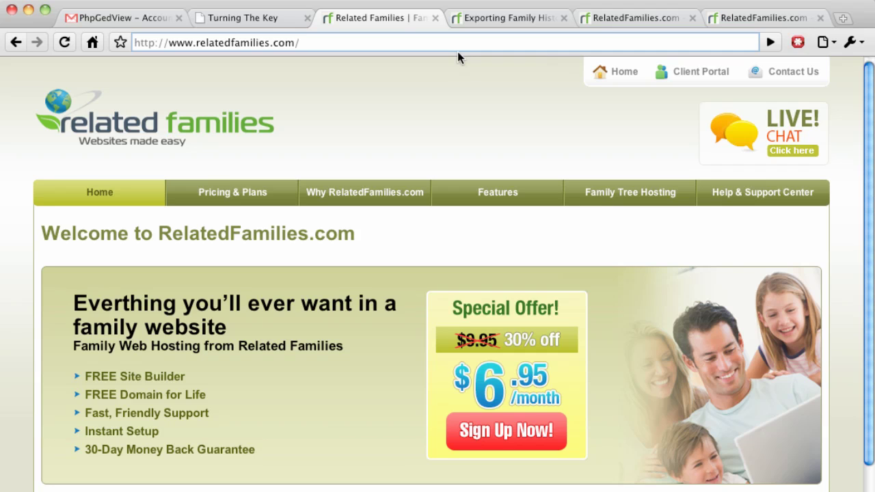
type("export-g")
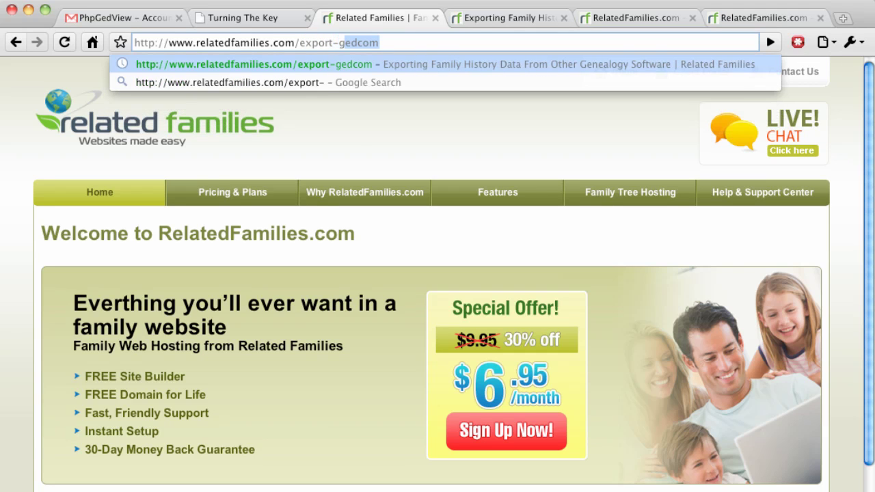
type("edcom")
key("Return")
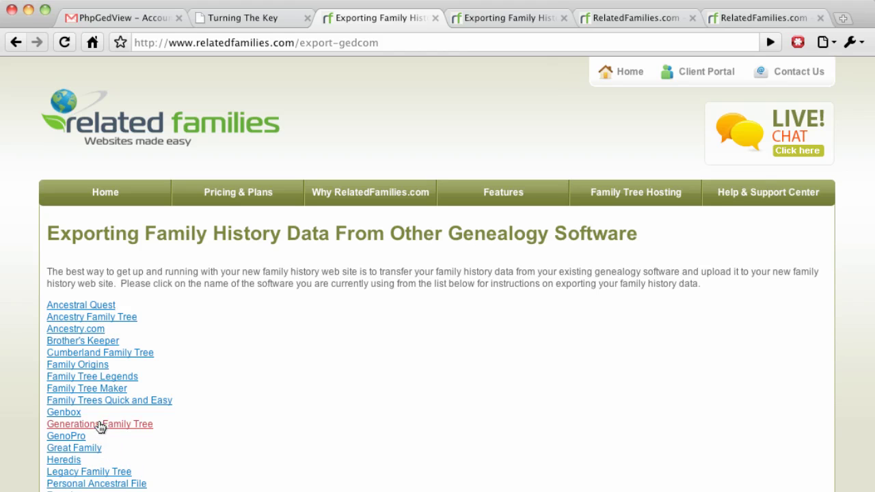
Review the Family Tree Maker export instructions, then return to the other export guide tab.
left_click(100, 395)
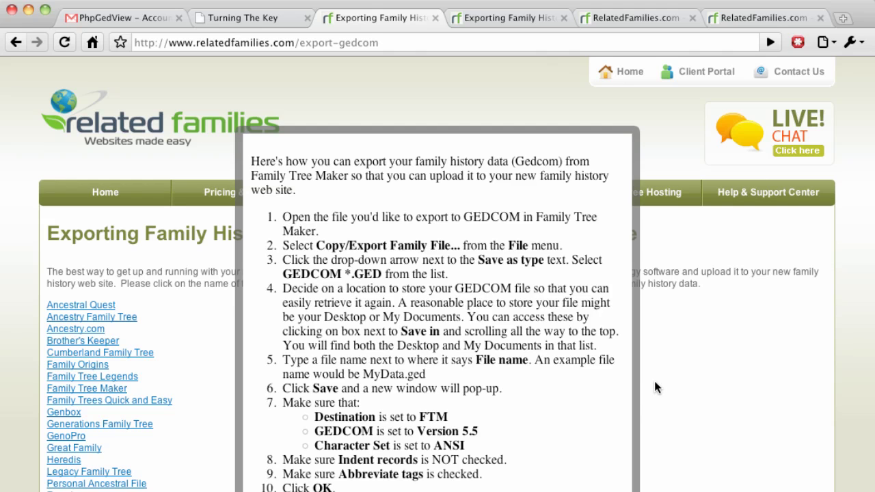
left_click(655, 382)
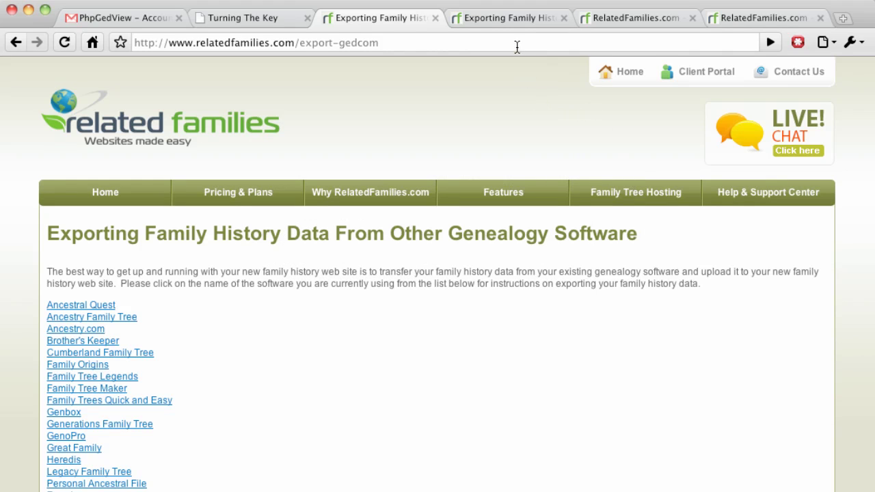
left_click(512, 19)
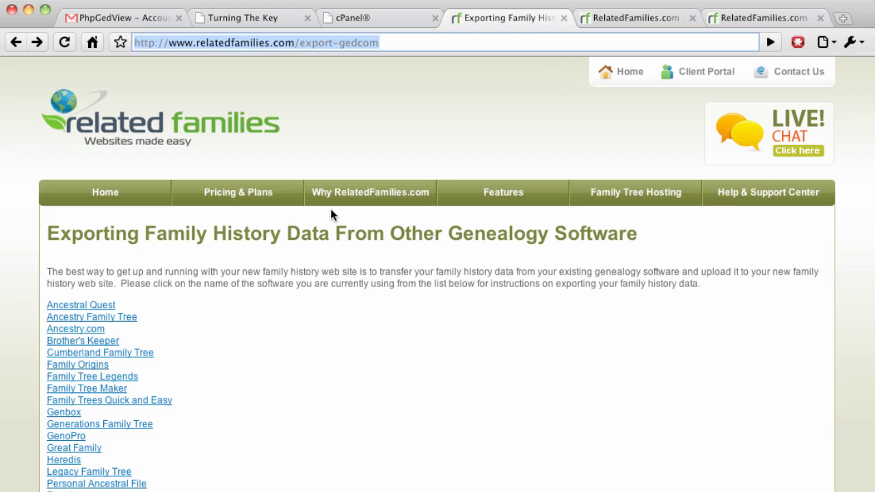
Go to the woodfamily.relatedfamilies.com site and log in as admin with the account password.
type("f")
key("BackSpace")
key("BackSpace")
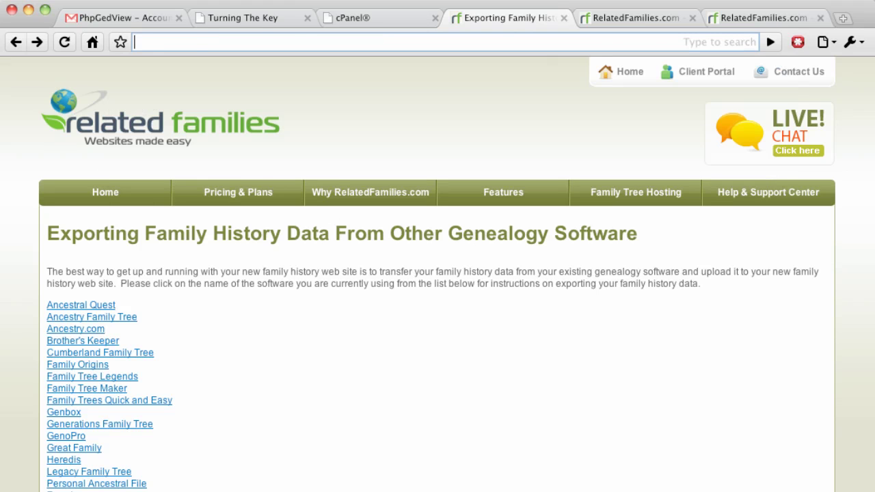
type("wood")
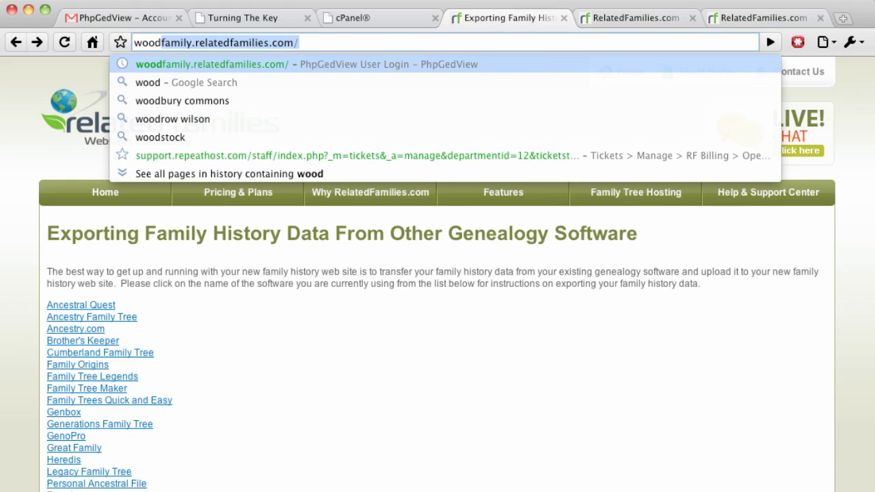
key("Return")
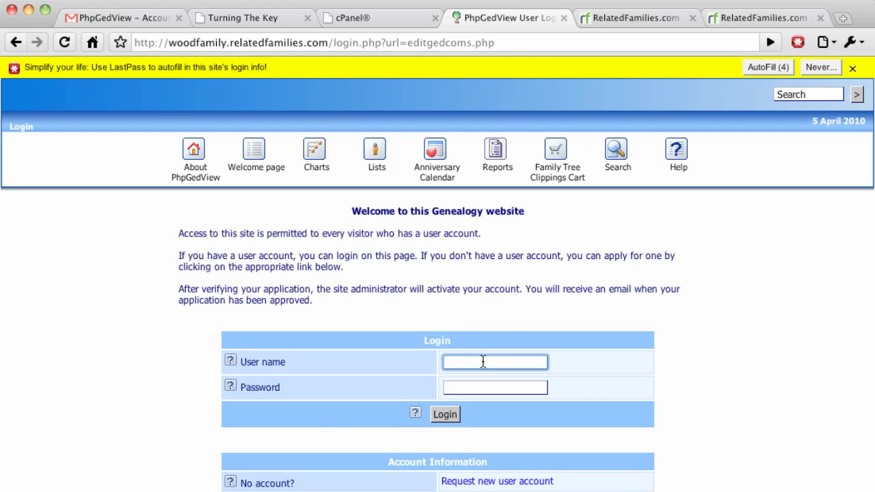
type("admin")
key("Tab")
type("••••••••••")
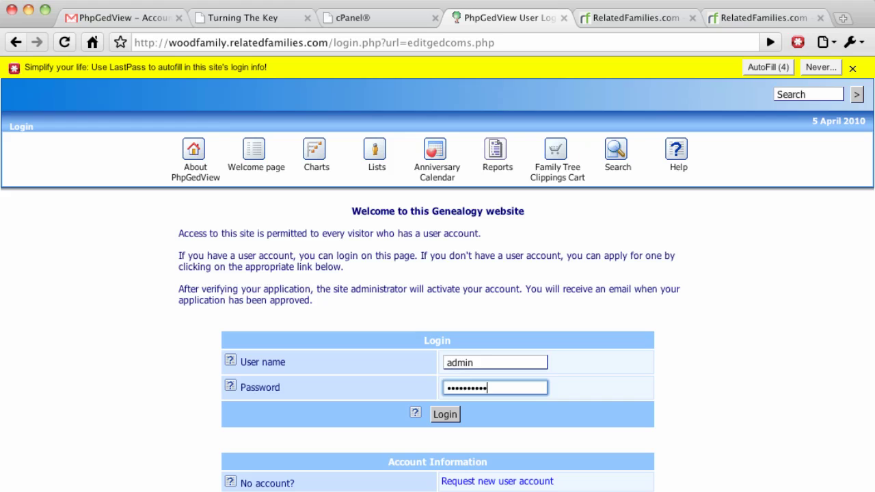
left_click(435, 412)
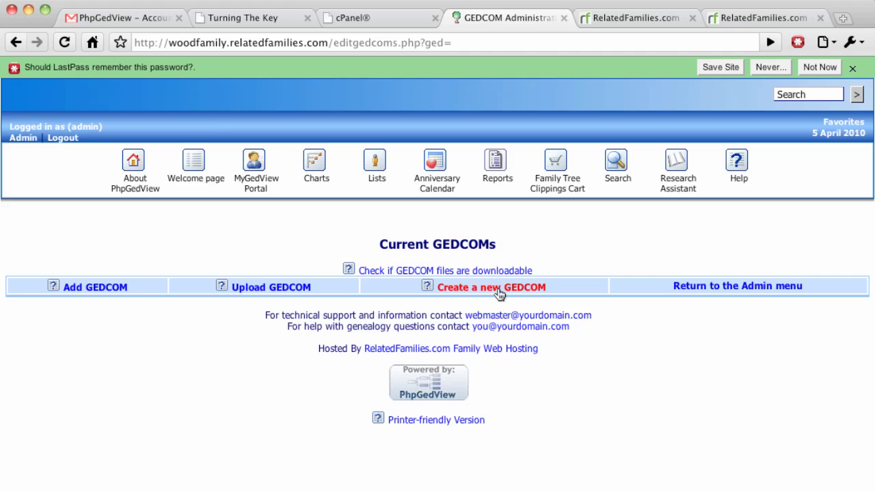
Open the Upload GEDCOM form from the Current GEDCOMs administration page.
left_click(246, 289)
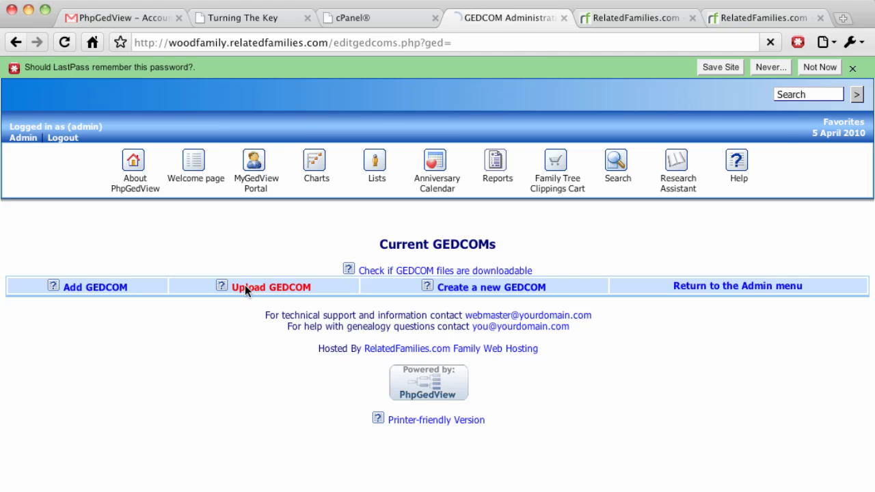
Choose HarryPotter.ged from the Desktop as the Upload path file.
scroll(660, 457, "down", 10)
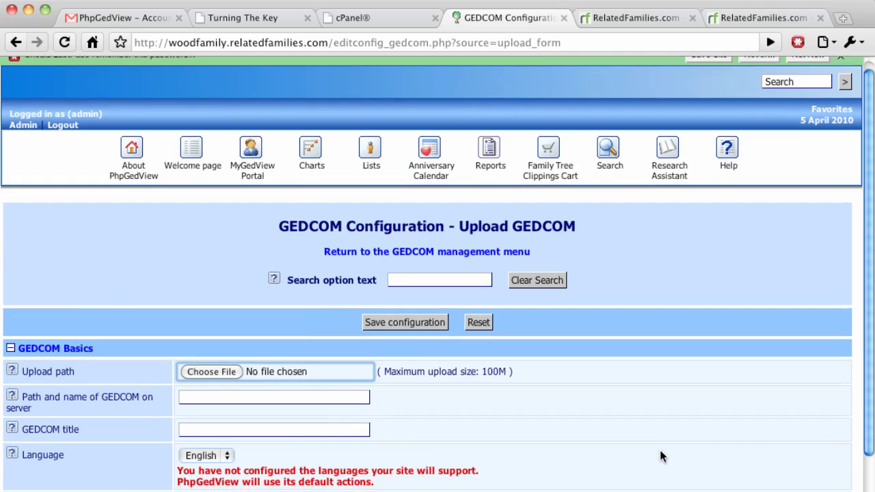
scroll(661, 456, "up", 3)
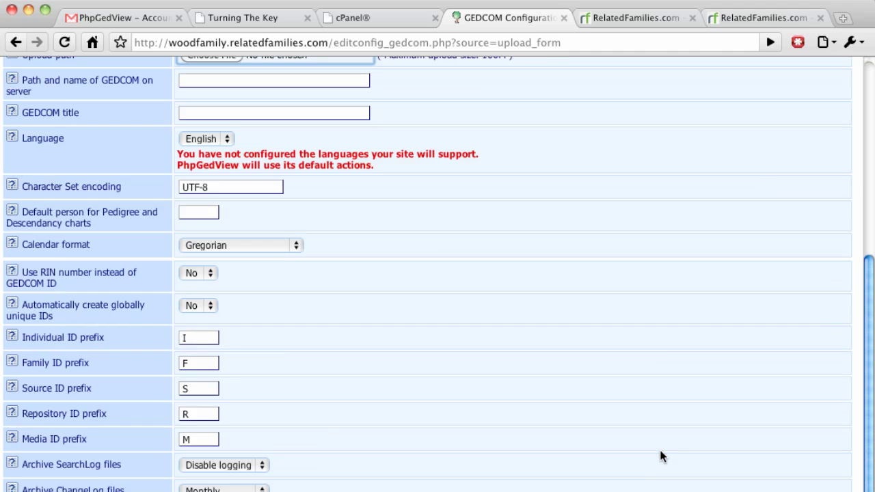
scroll(660, 457, "up", 5)
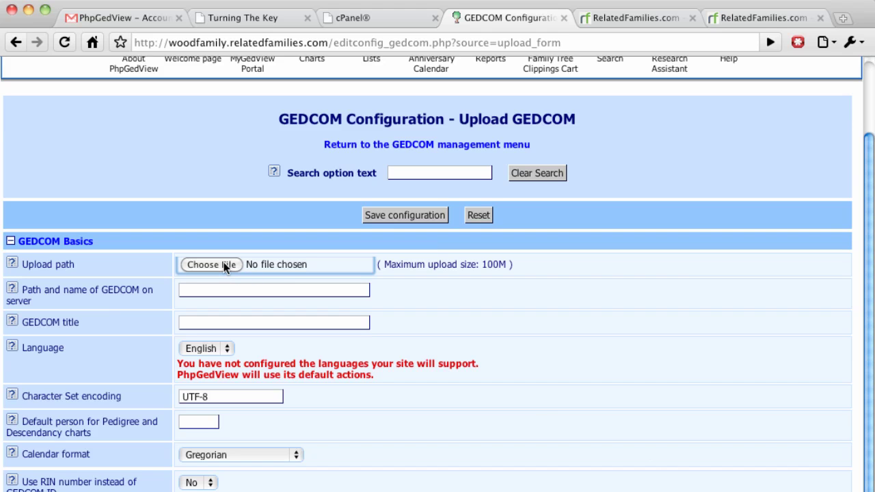
left_click(221, 265)
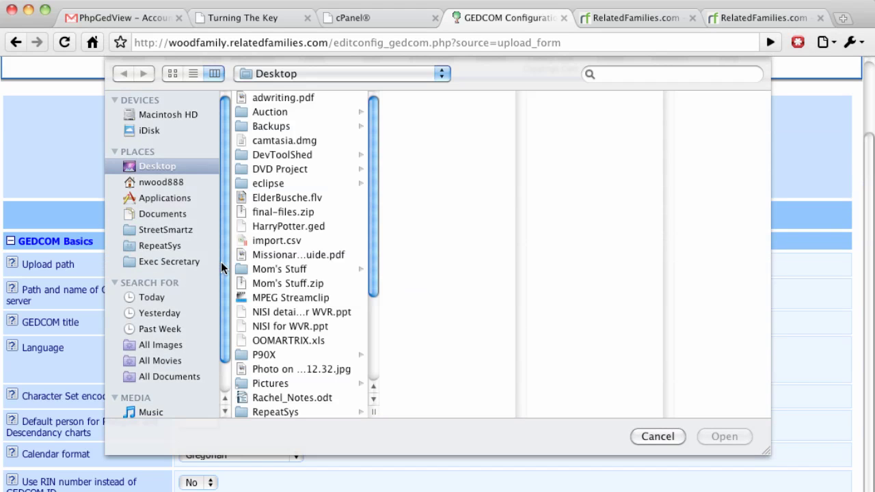
left_click(281, 228)
double_click(281, 227)
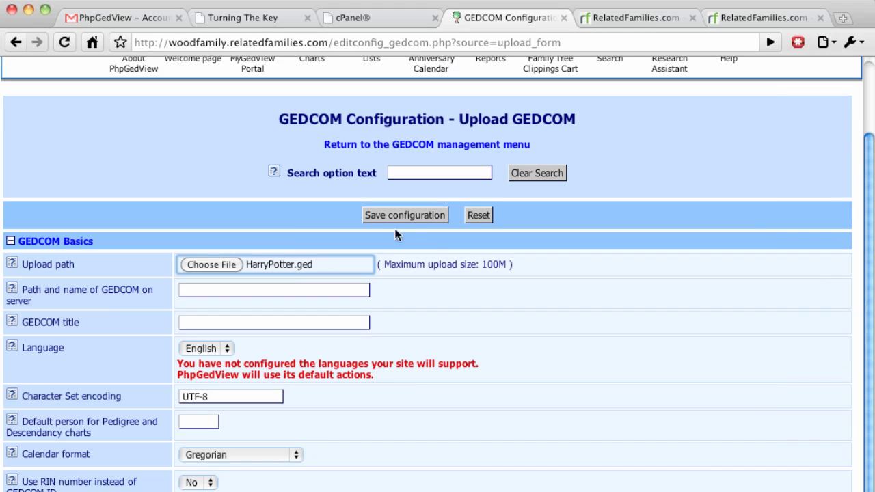
Save the configuration, keep Convert to UTF-8 as Yes, and import HarryPotter.ged to completion.
left_click(410, 216)
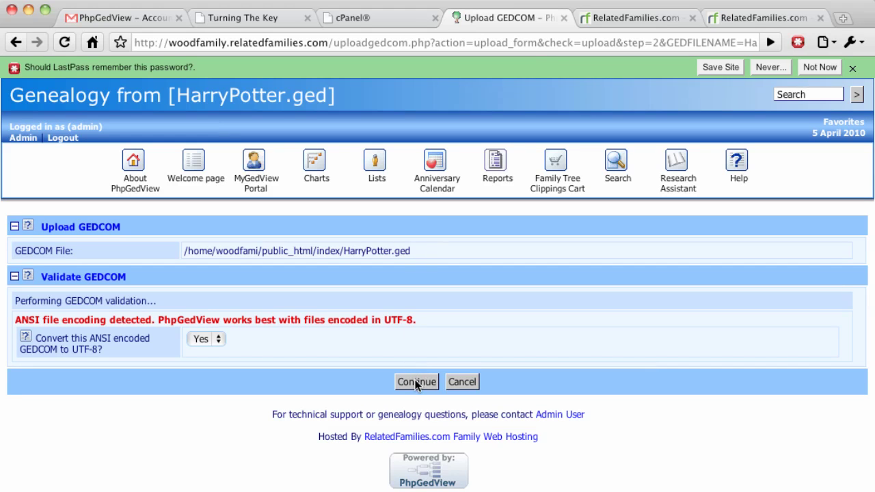
left_click(416, 382)
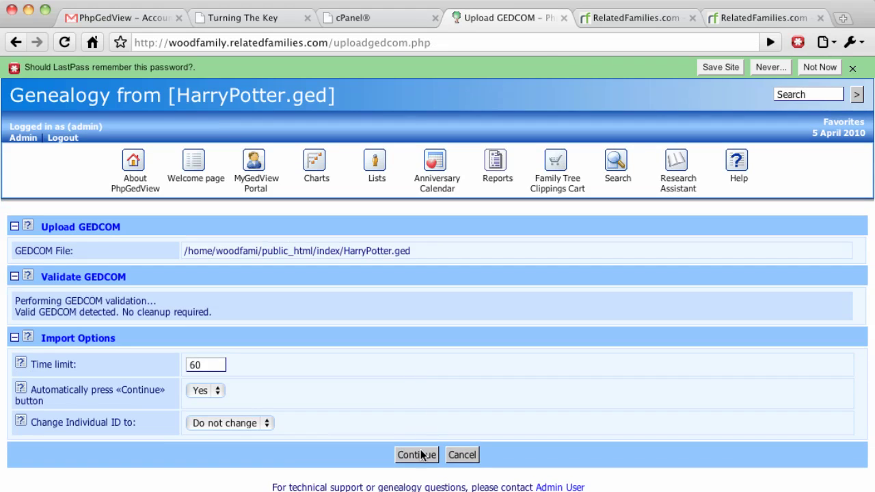
left_click(419, 456)
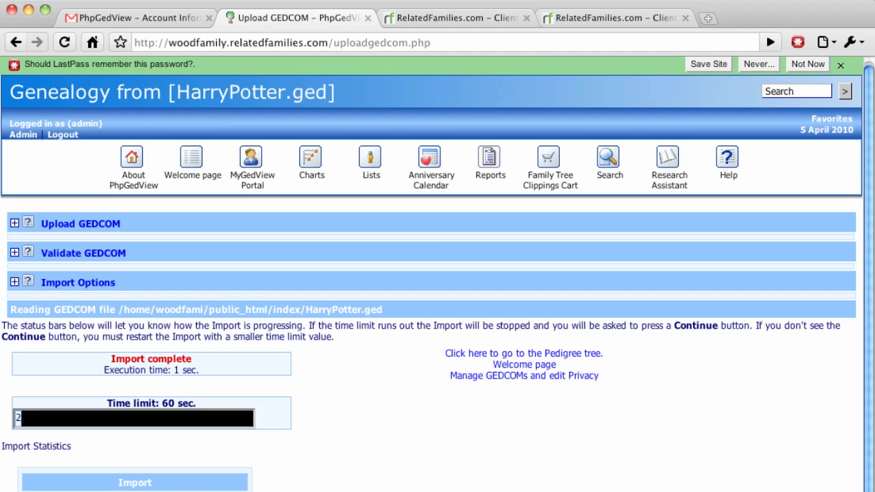
Show the welcome page statistics (114 individuals, 42 families) and browse the Charts and Reports menus.
left_click(197, 166)
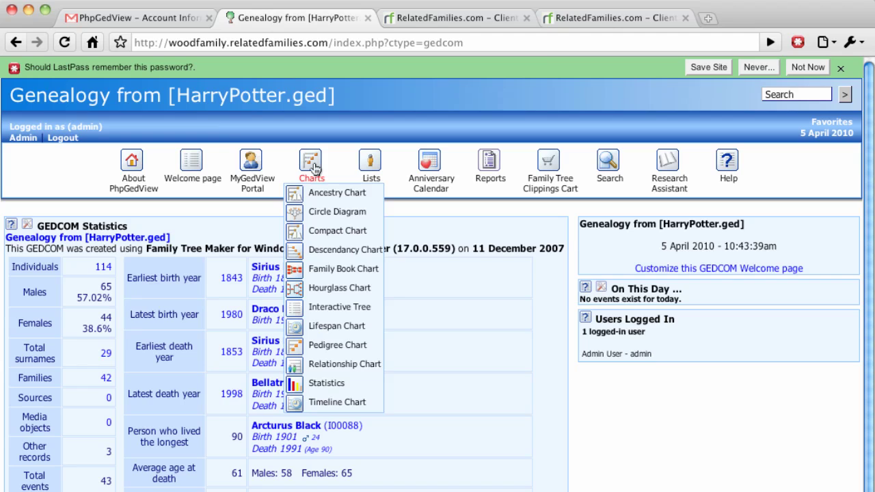
mouse_move(459, 180)
mouse_move(491, 169)
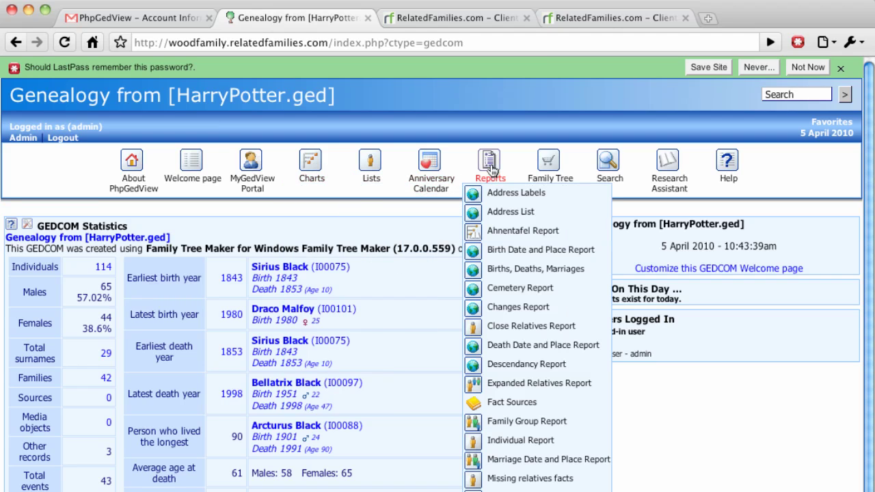
mouse_move(375, 176)
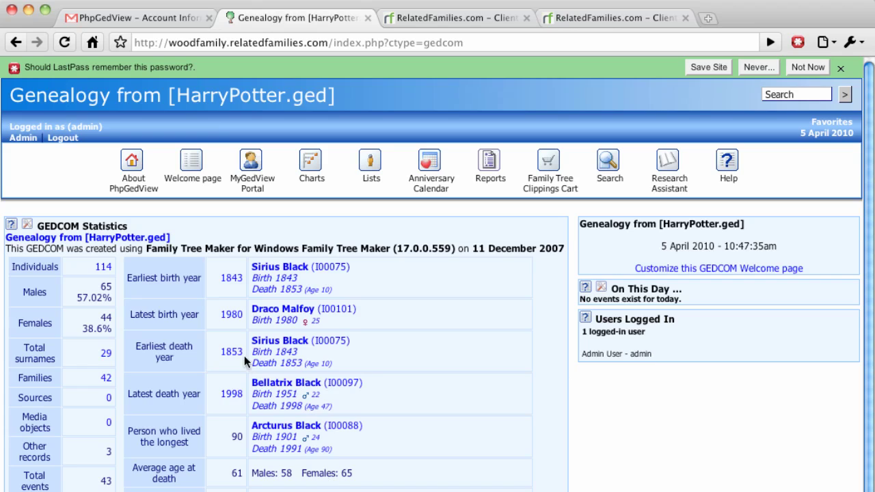
Open Sirius Black's record and check his empty Notes, Sources and Media tabs.
left_click(282, 274)
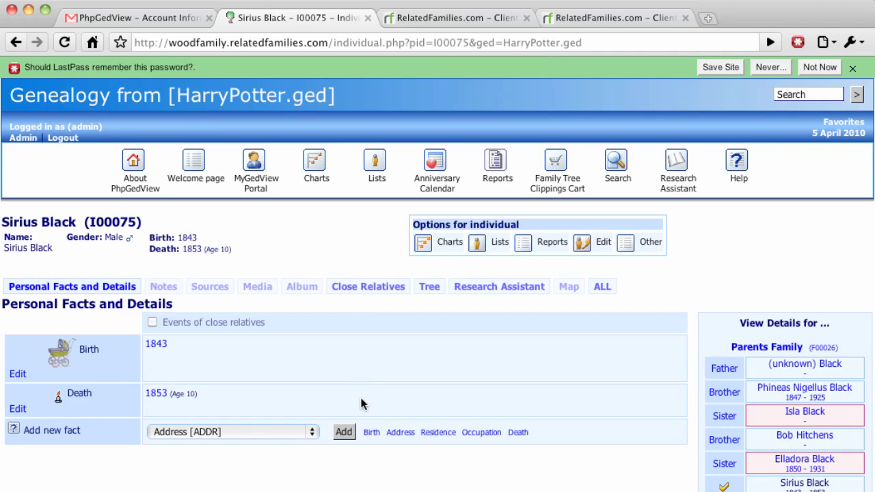
left_click(167, 290)
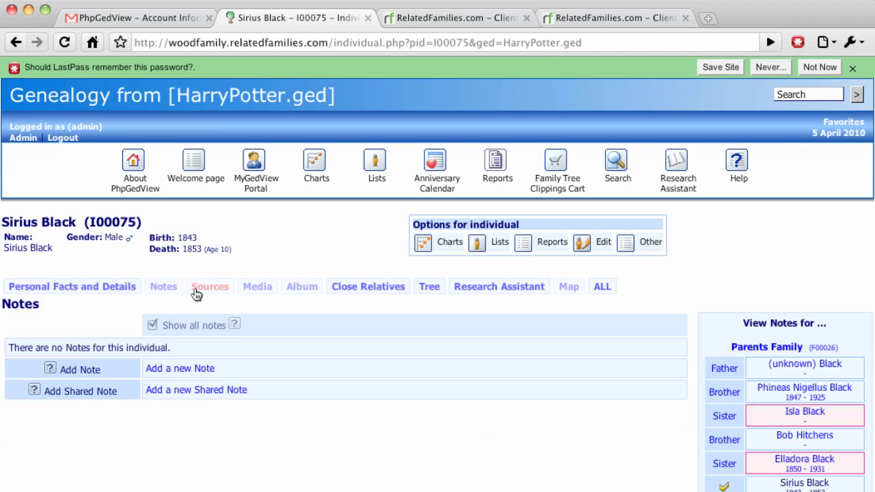
left_click(197, 293)
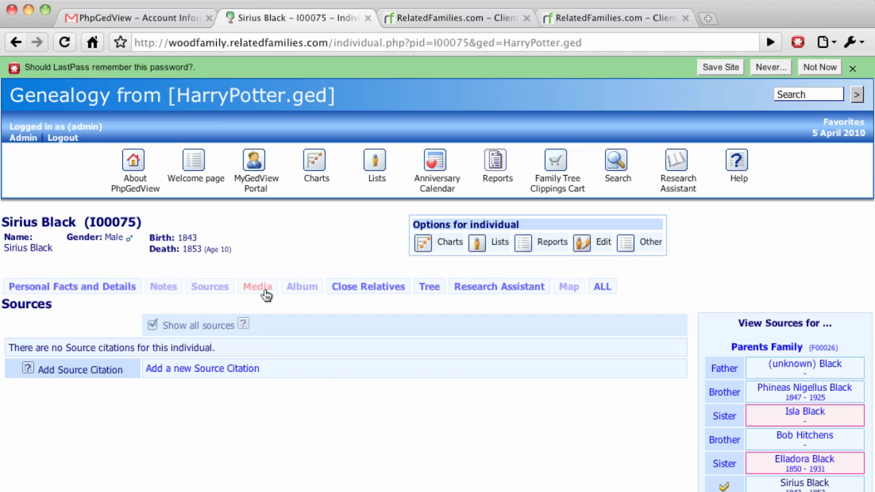
left_click(264, 294)
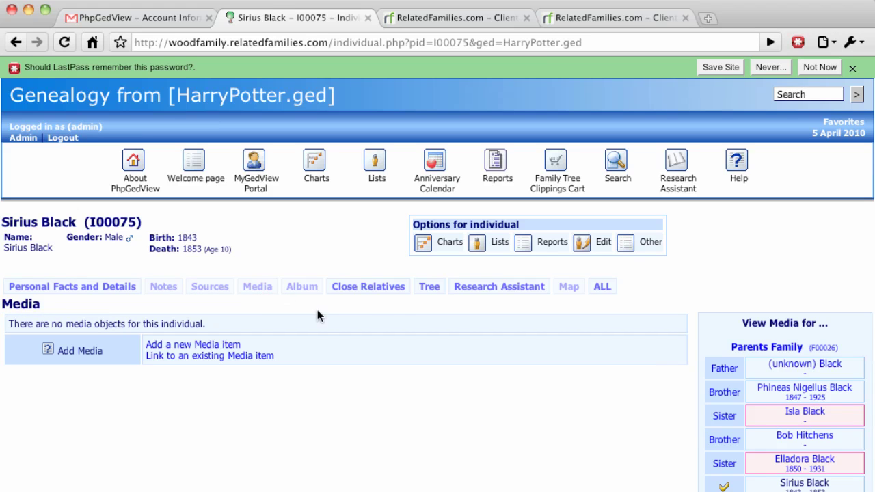
Open Edit > Quick Update for Sirius Black and close it without saving.
mouse_move(582, 244)
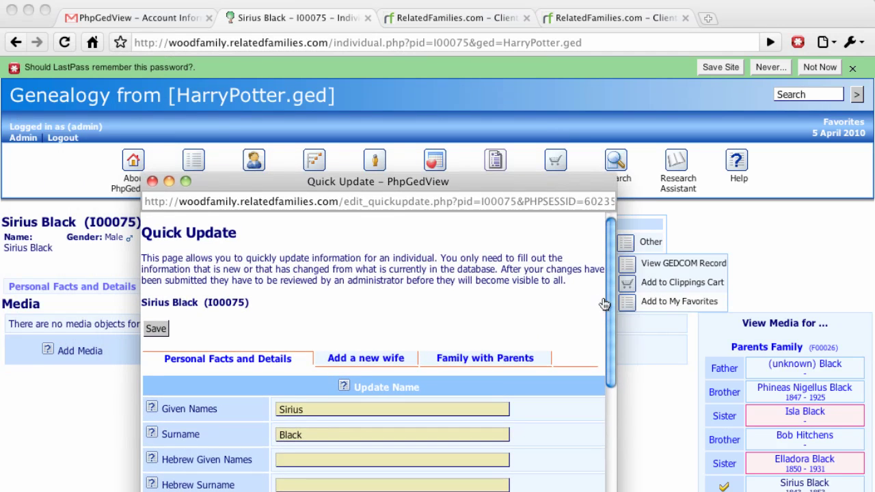
left_click_drag(608, 302, 611, 457)
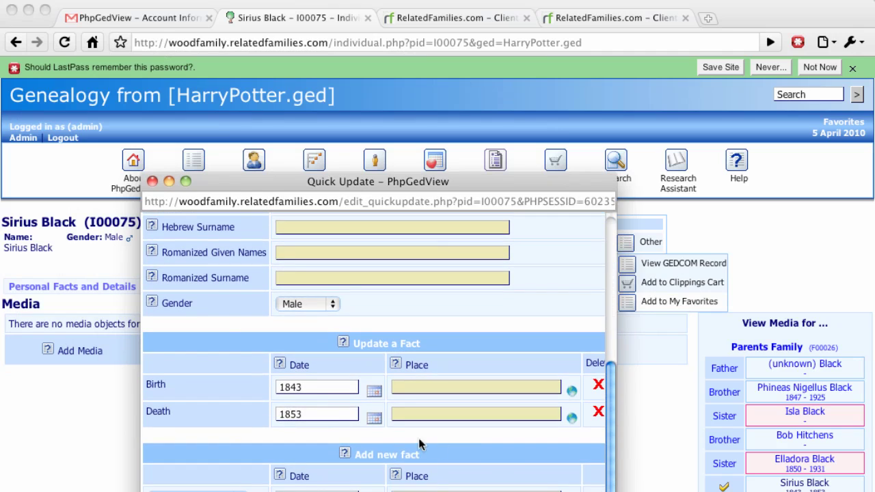
left_click(152, 181)
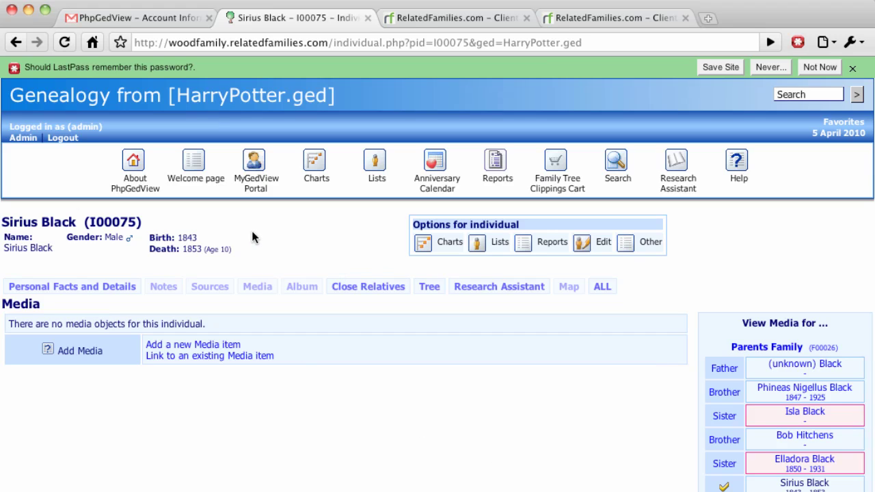
mouse_move(253, 184)
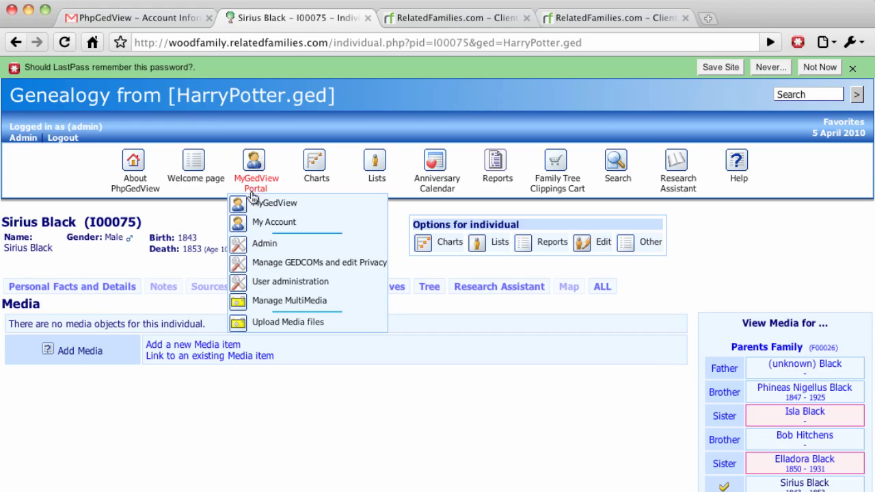